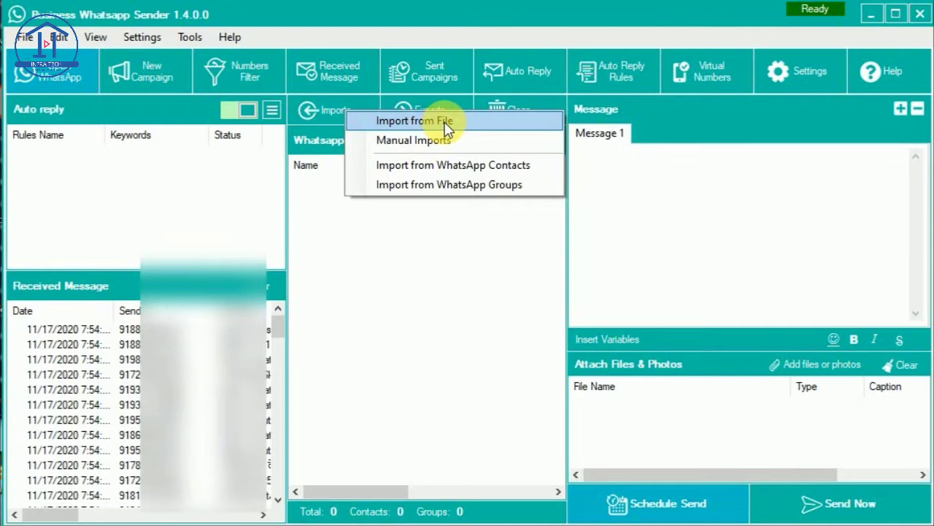
Browse to the Downloads folder and pick ip_clients (1).xlsx for the Import from File dialog
click(446, 123)
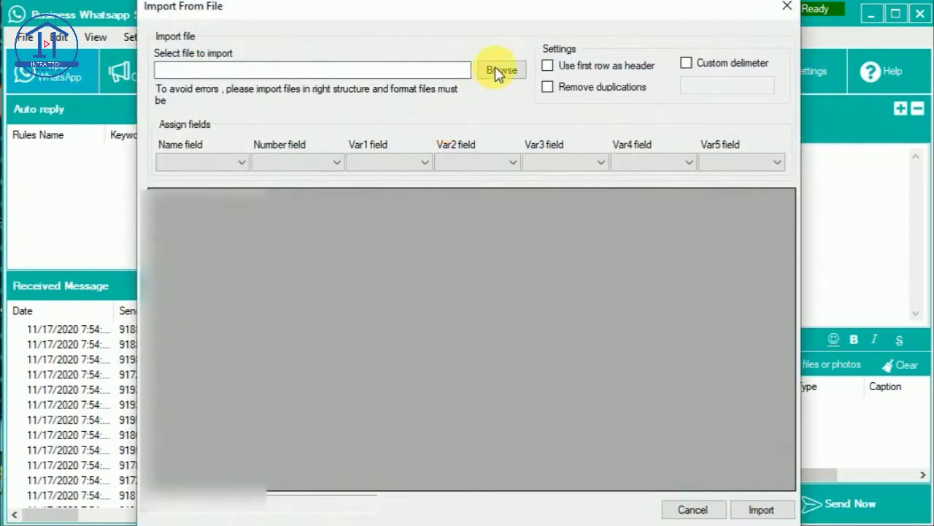
click(498, 70)
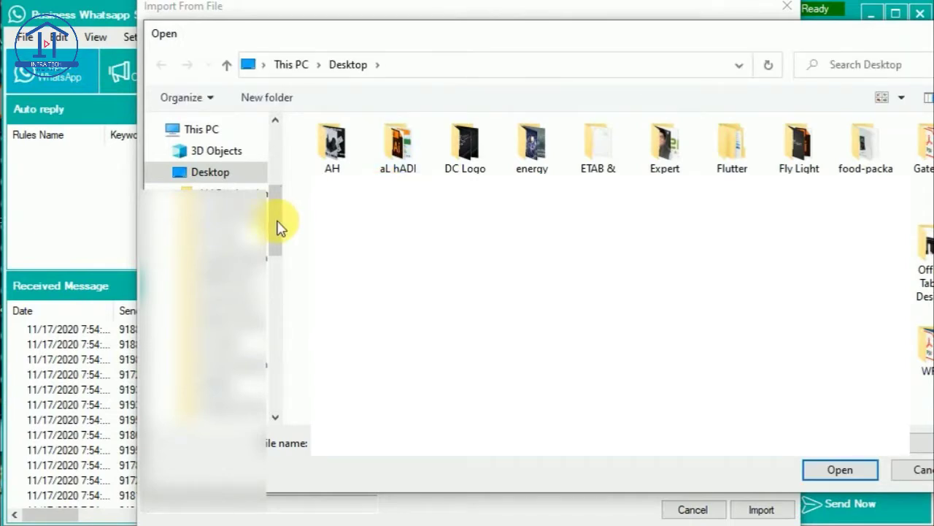
scroll(277, 131, up, 5)
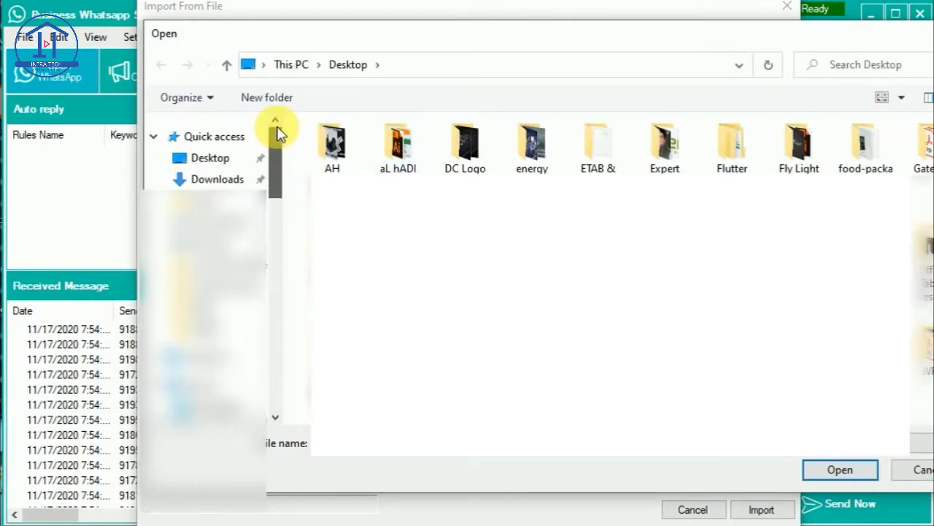
click(217, 181)
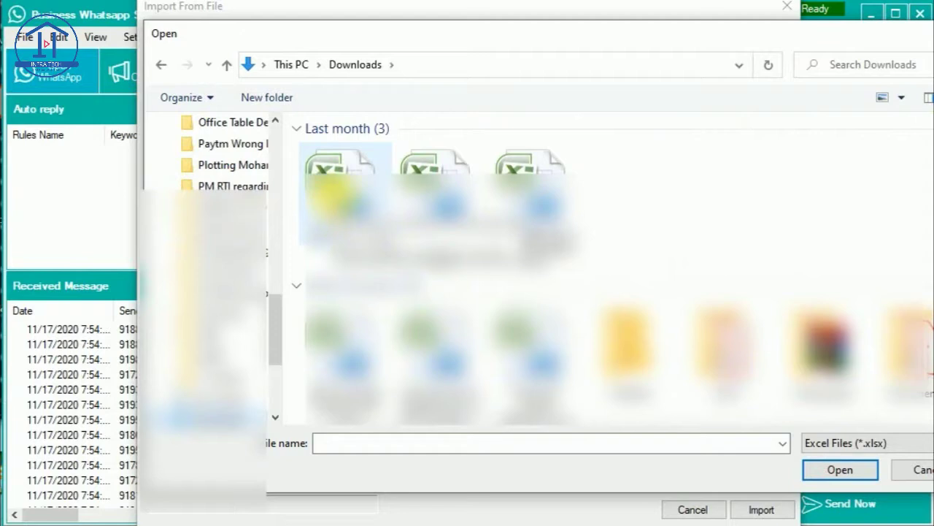
click(332, 191)
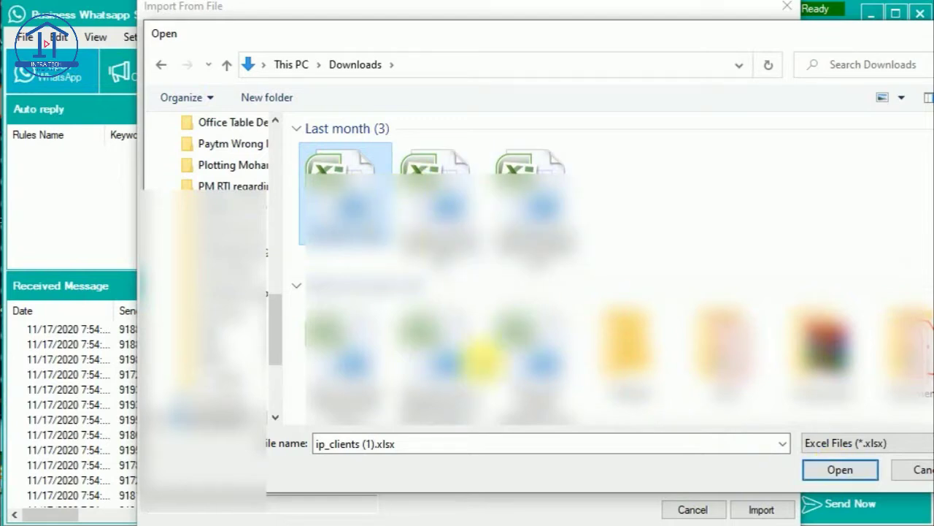
Load ip_clients (1).xlsx and take contact names from column F4
click(833, 471)
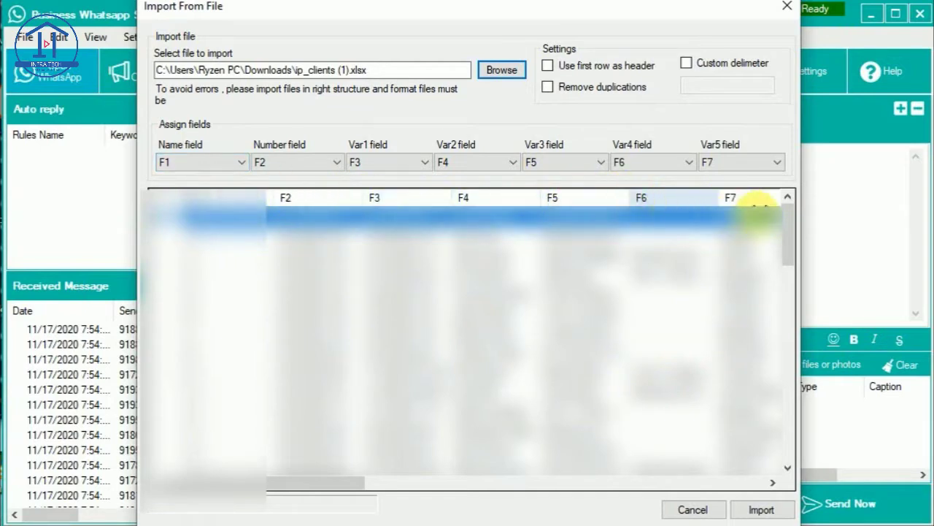
drag(340, 484, 286, 483)
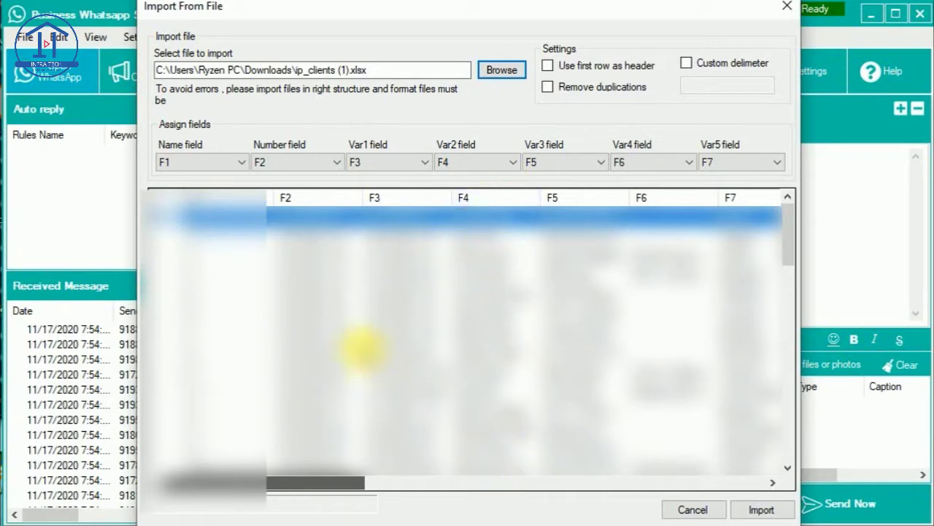
click(214, 169)
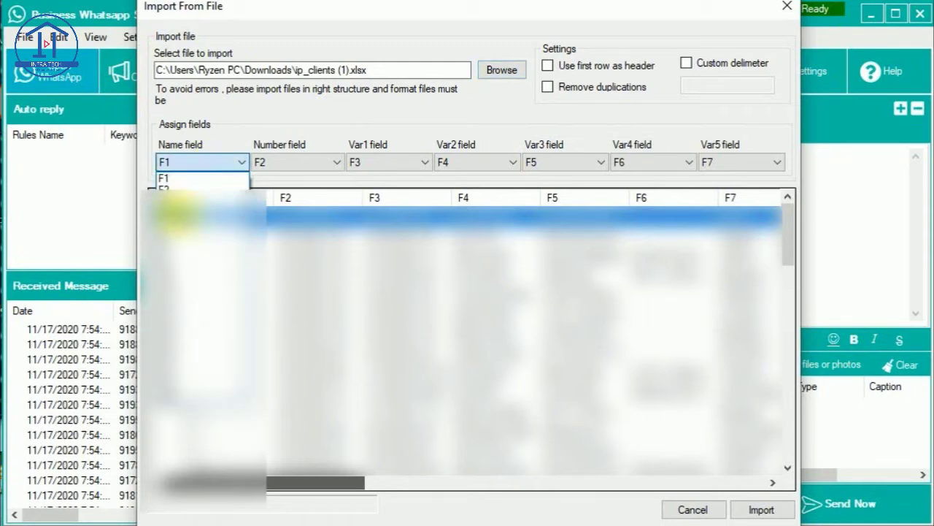
click(175, 211)
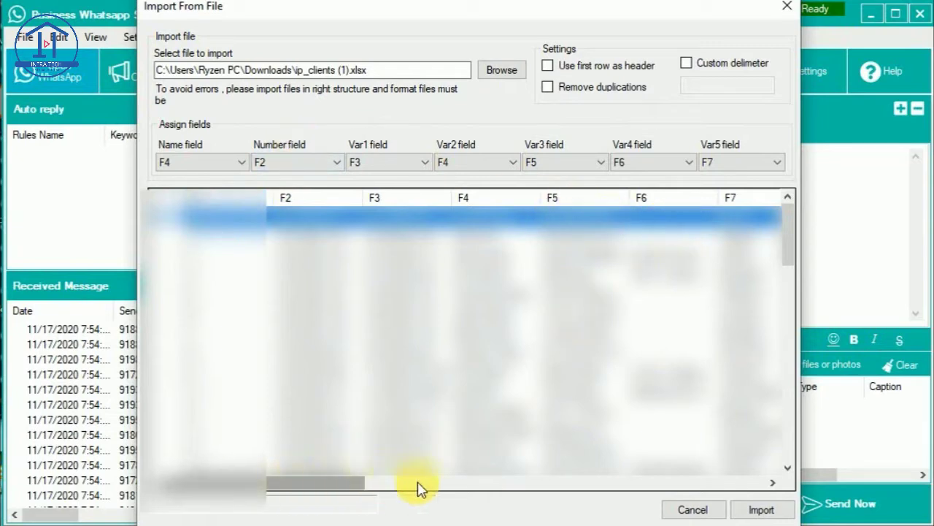
Take phone numbers from column F11 and import the 52 contacts into the list
drag(420, 488, 597, 487)
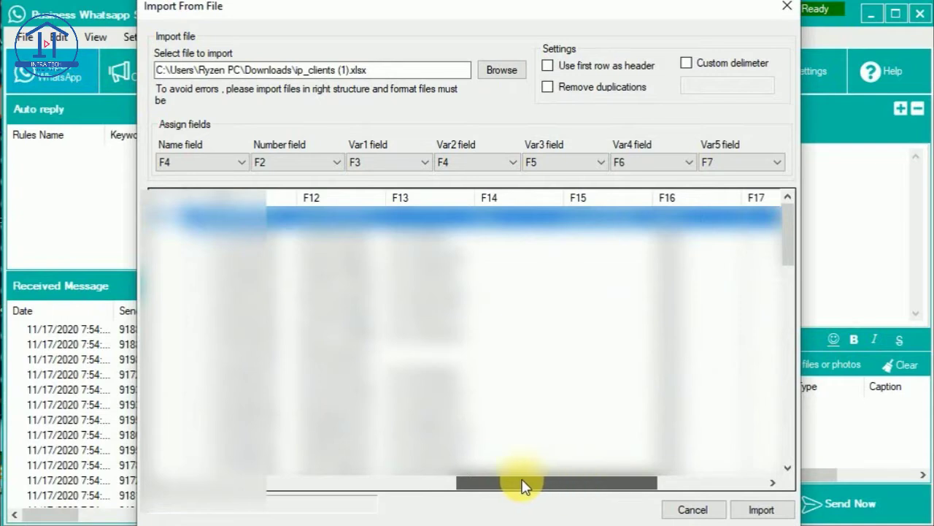
click(269, 483)
drag(234, 489, 438, 495)
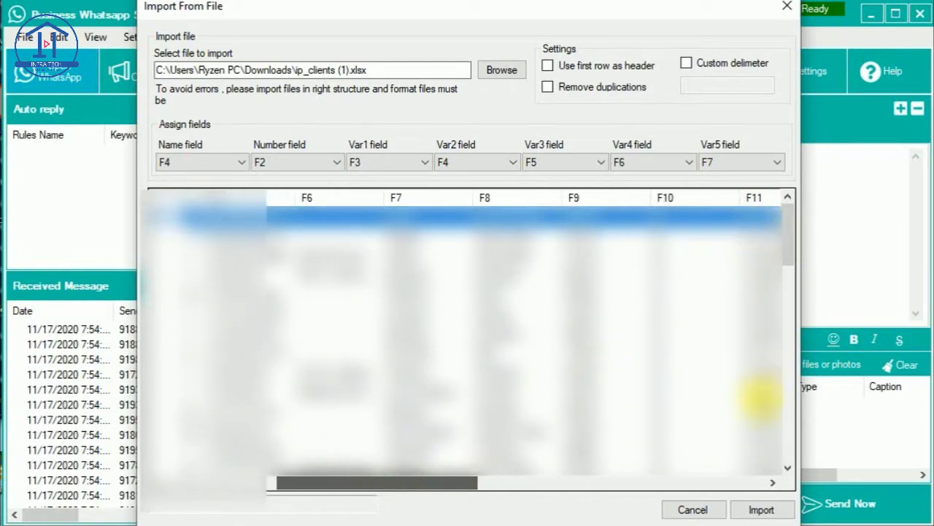
click(284, 165)
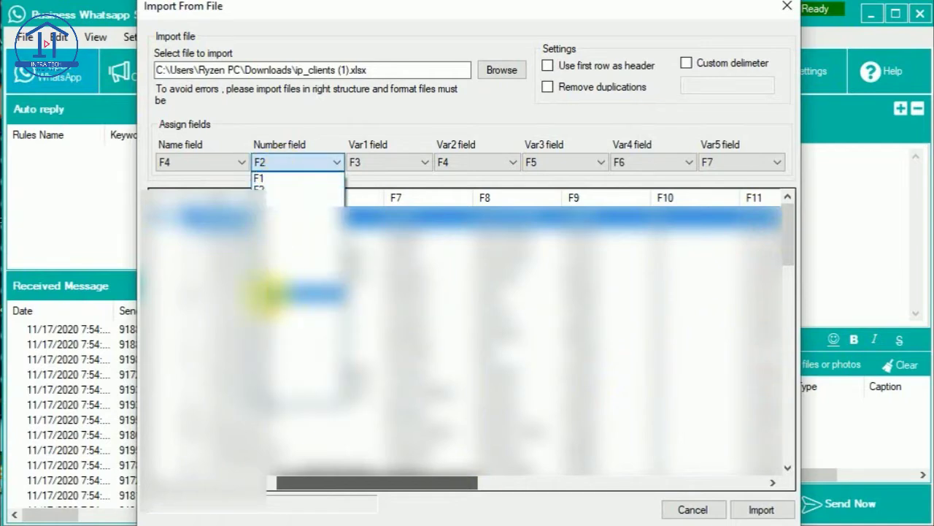
click(265, 292)
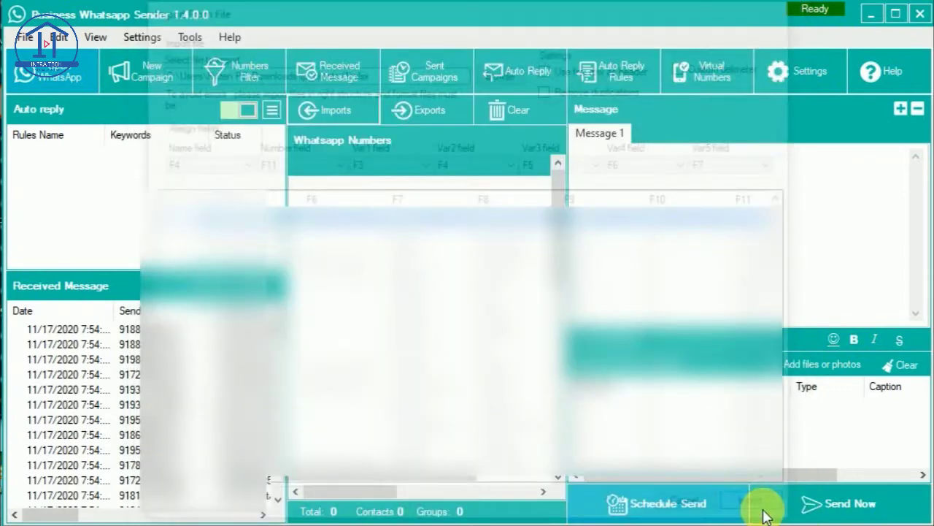
click(760, 511)
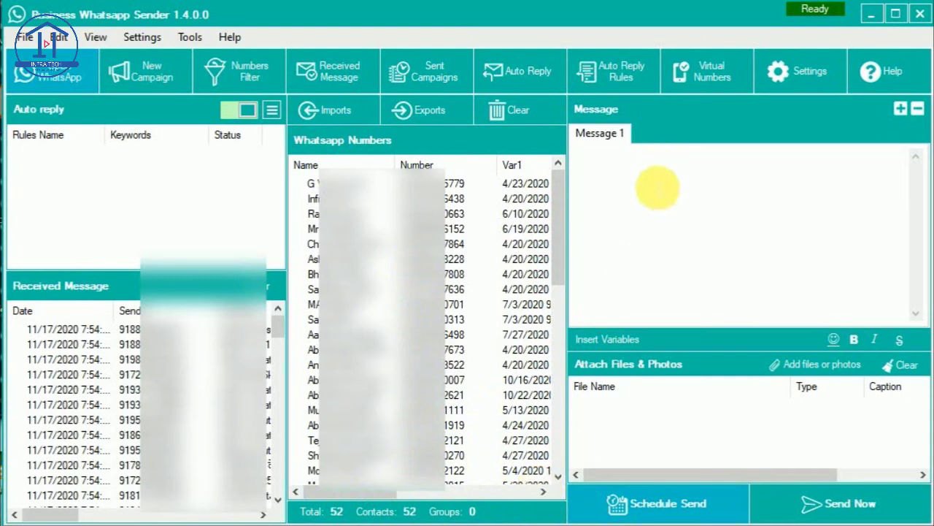
Clear the 52 imported contacts from the numbers list and reopen the Imports menu
click(657, 188)
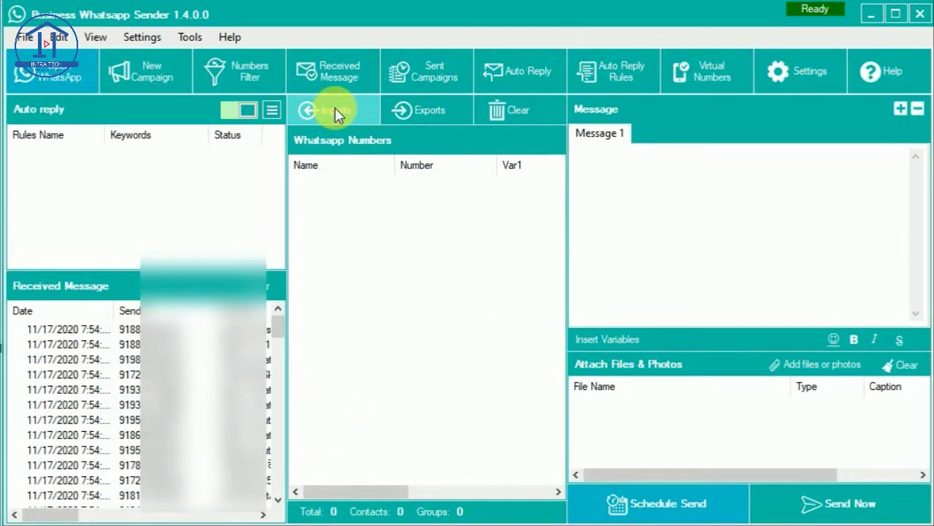
click(335, 107)
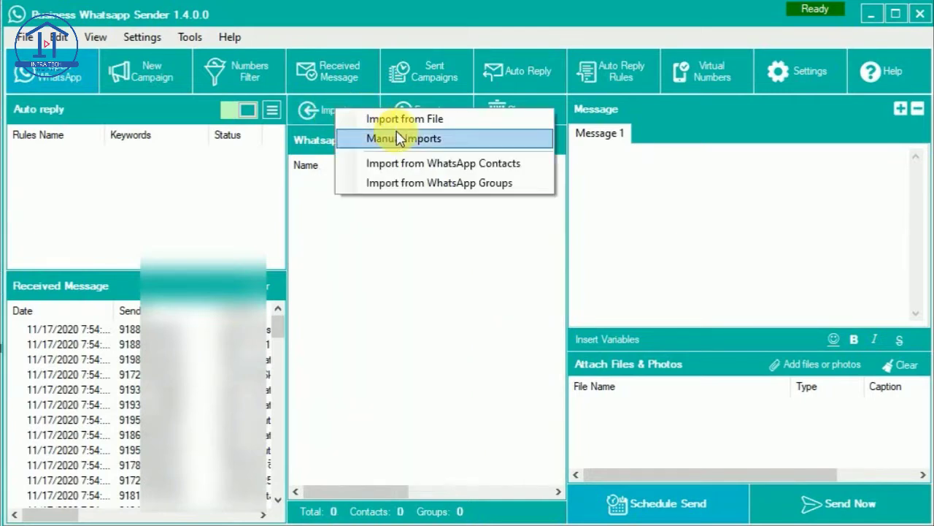
In Manual Imports, enter two phone numbers with the 91 country code, one per line
click(404, 143)
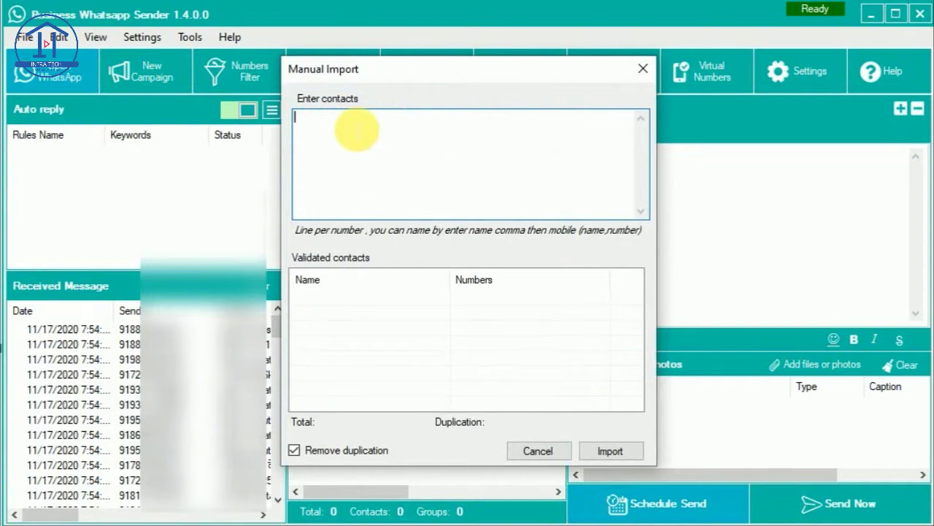
click(357, 129)
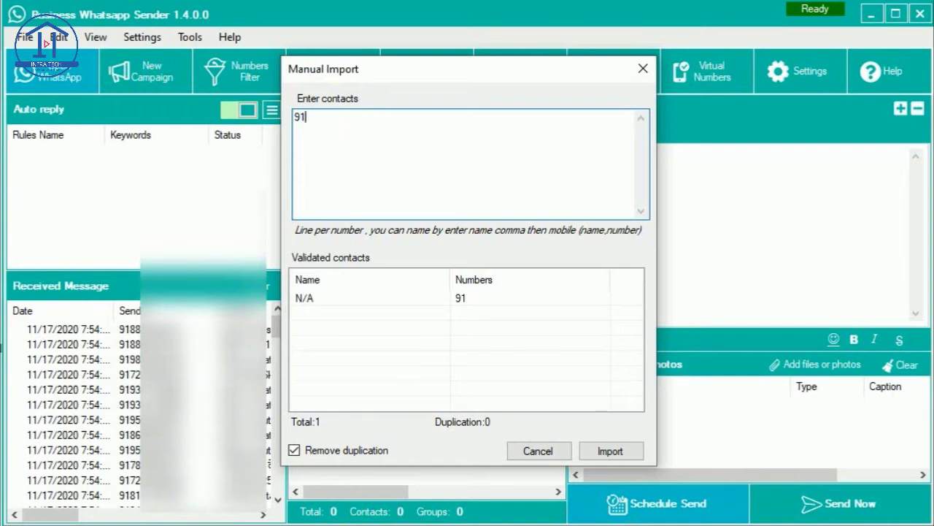
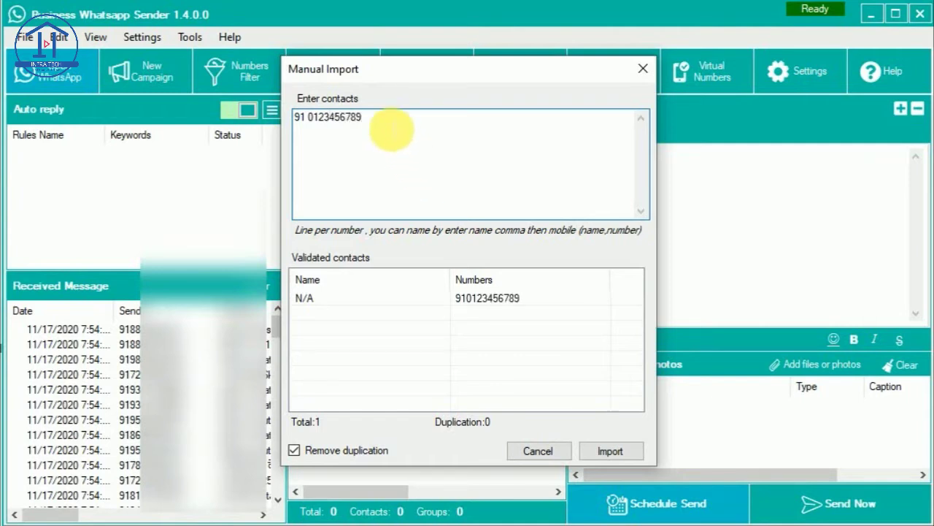
key(Return)
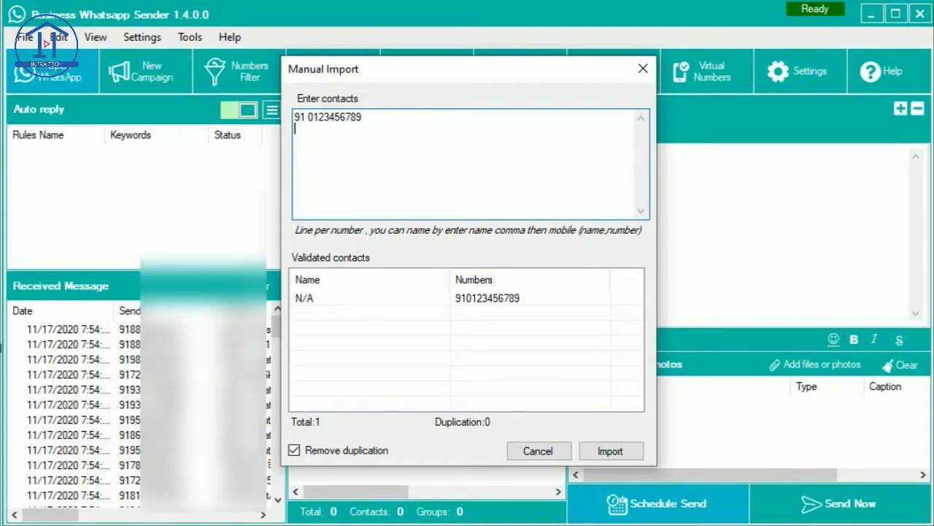
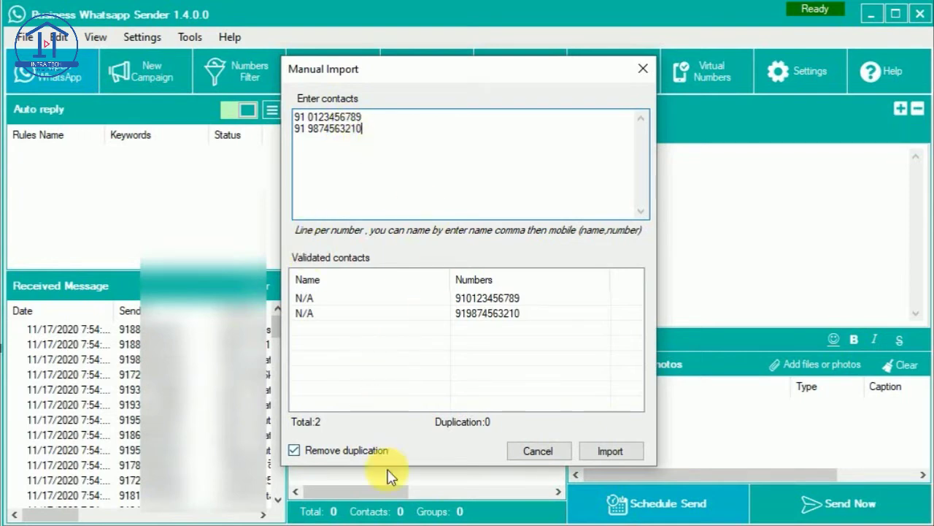
click(601, 456)
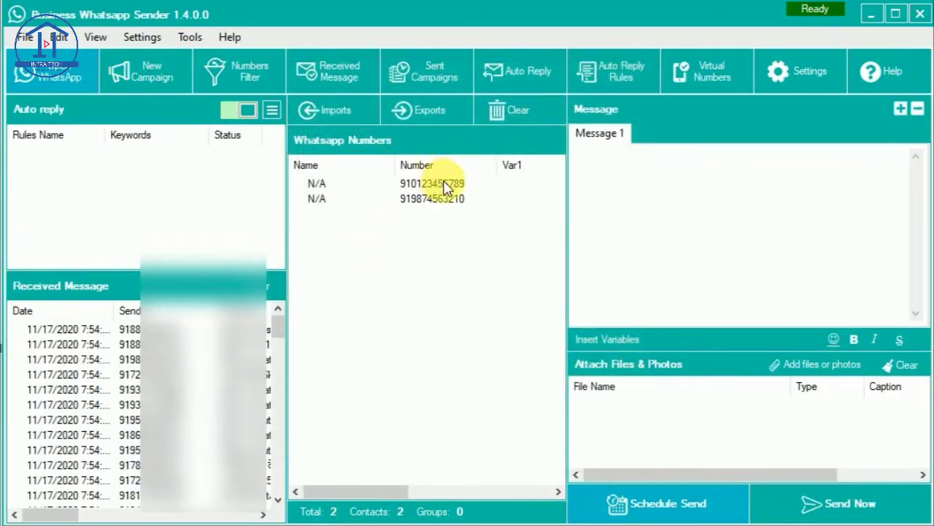
click(525, 112)
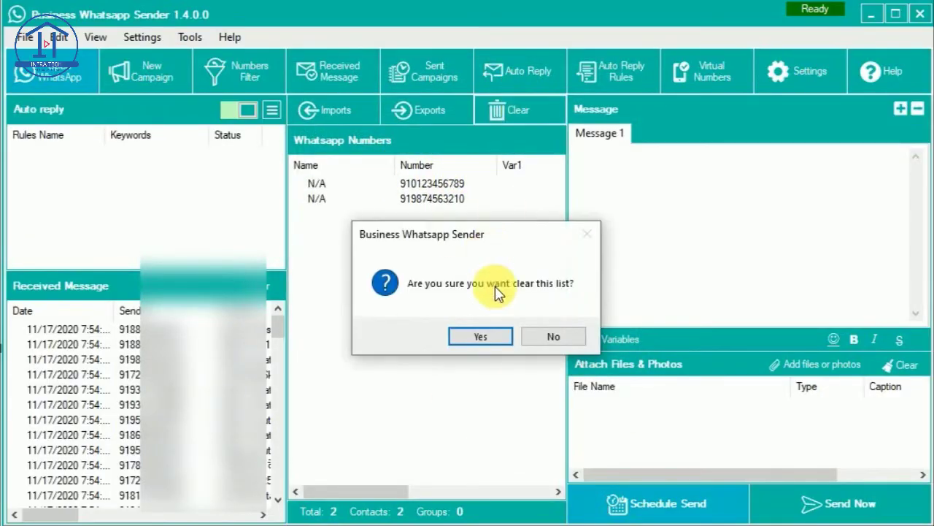
click(489, 339)
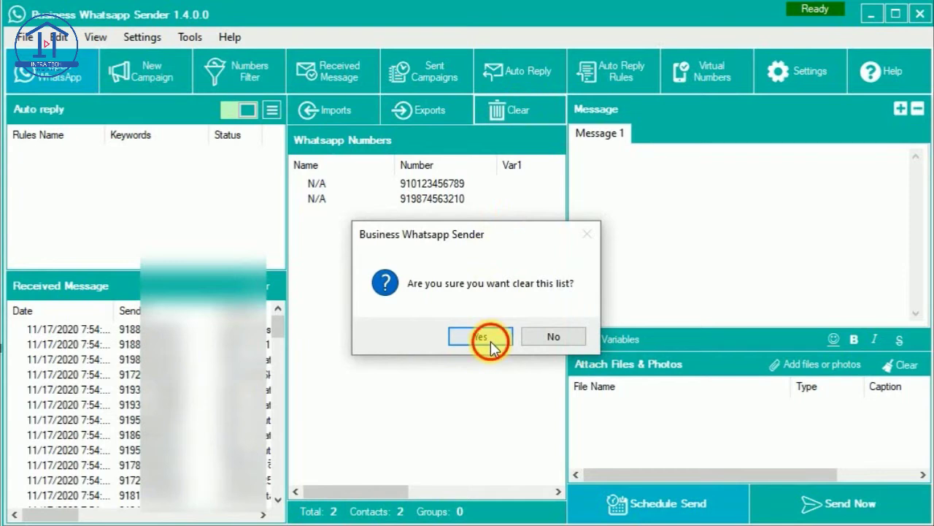
click(337, 110)
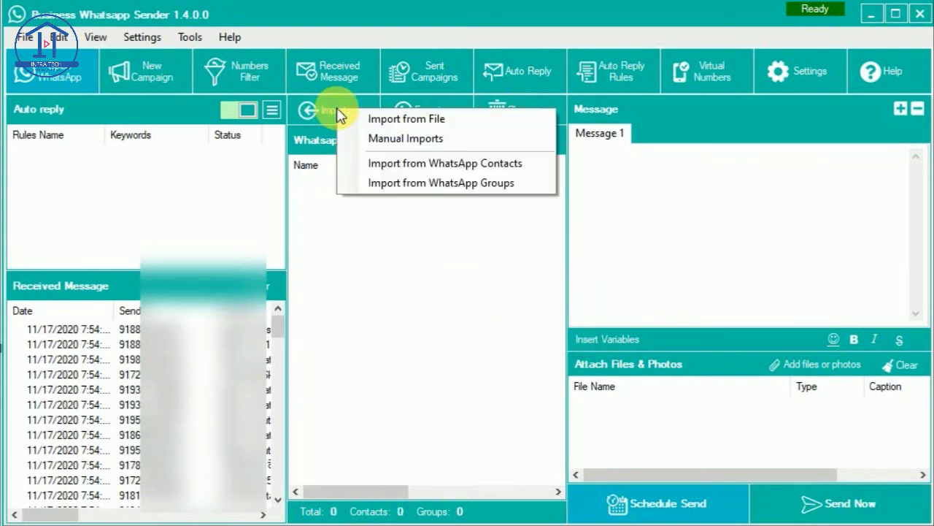
click(438, 165)
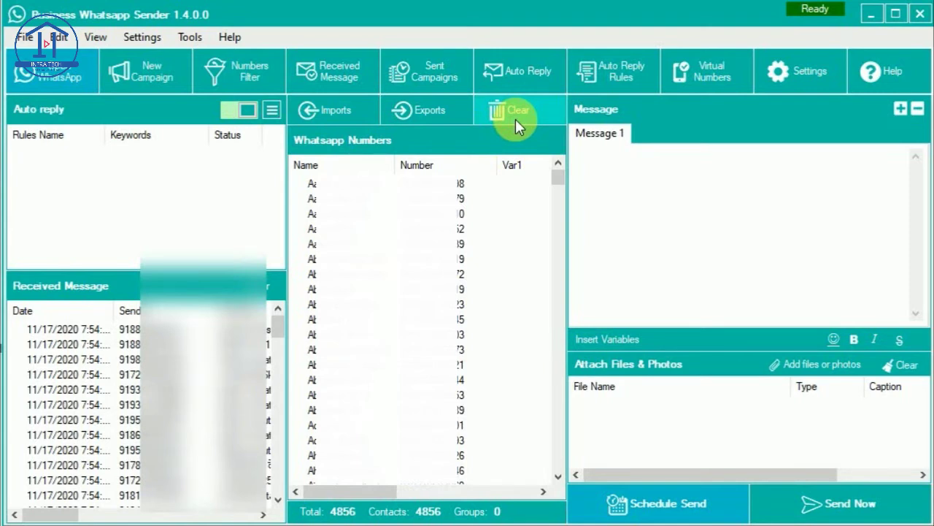
click(516, 119)
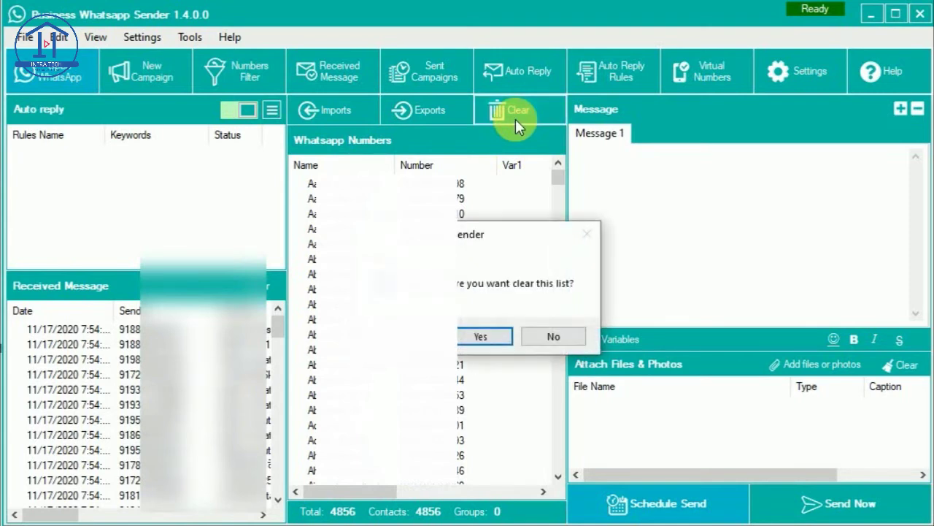
click(498, 341)
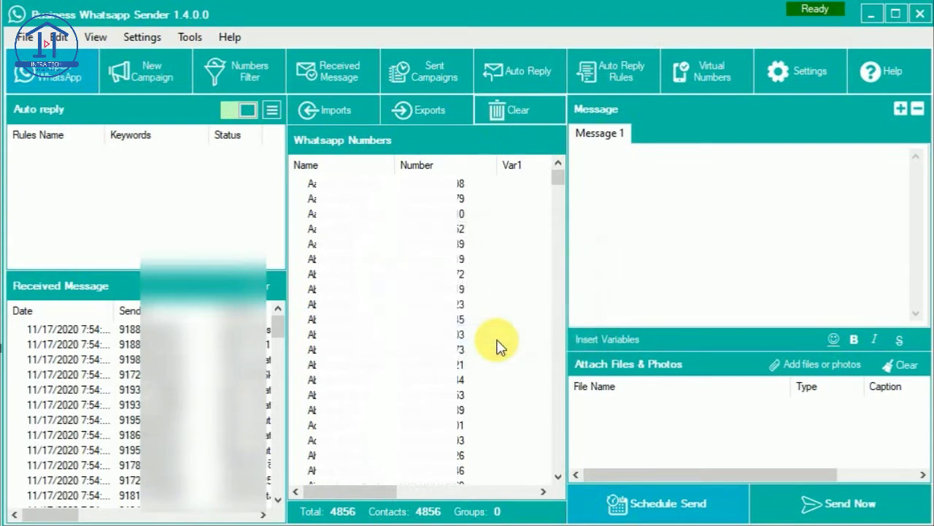
Import all 170 WhatsApp groups into the numbers list
click(329, 111)
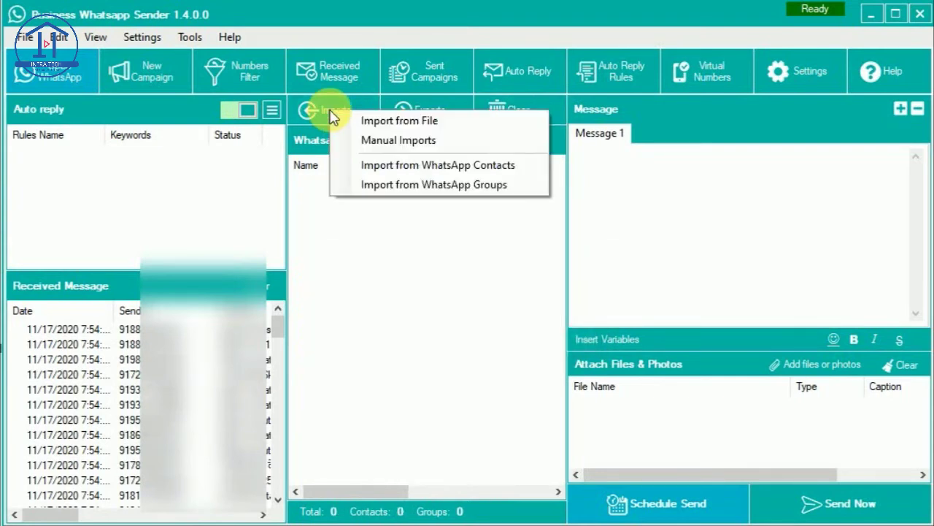
click(402, 187)
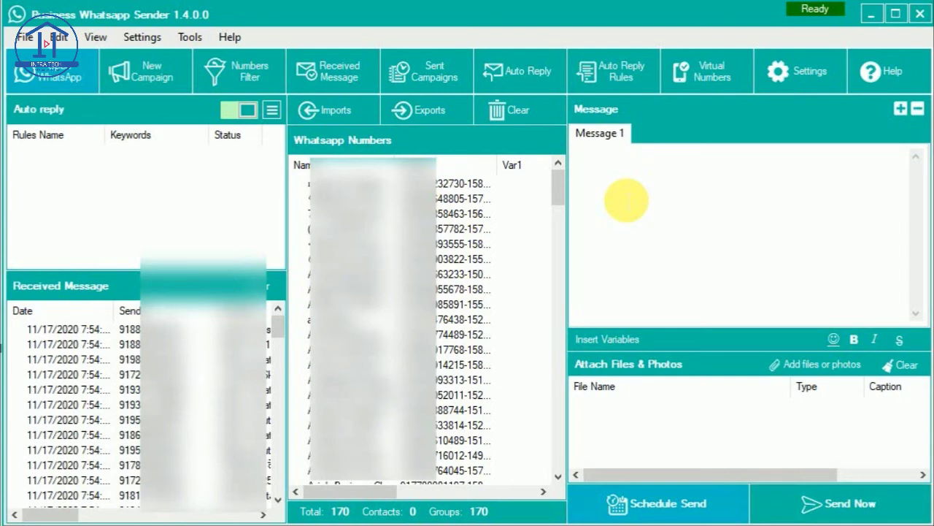
Paste the promo into Message 1, moving 'Make your business', 'Features' and '#Add unlimited clients' to new lines
click(626, 201)
key(ctrl+v)
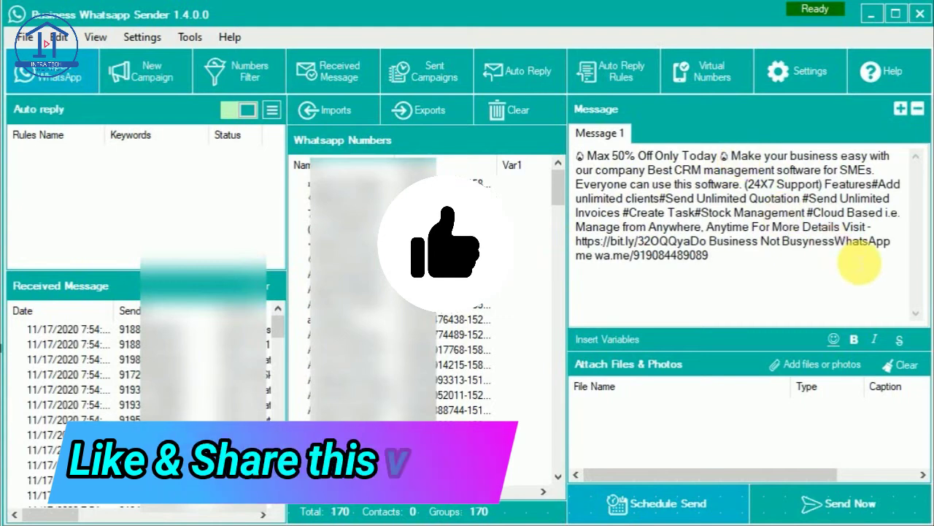
click(731, 156)
key(Return)
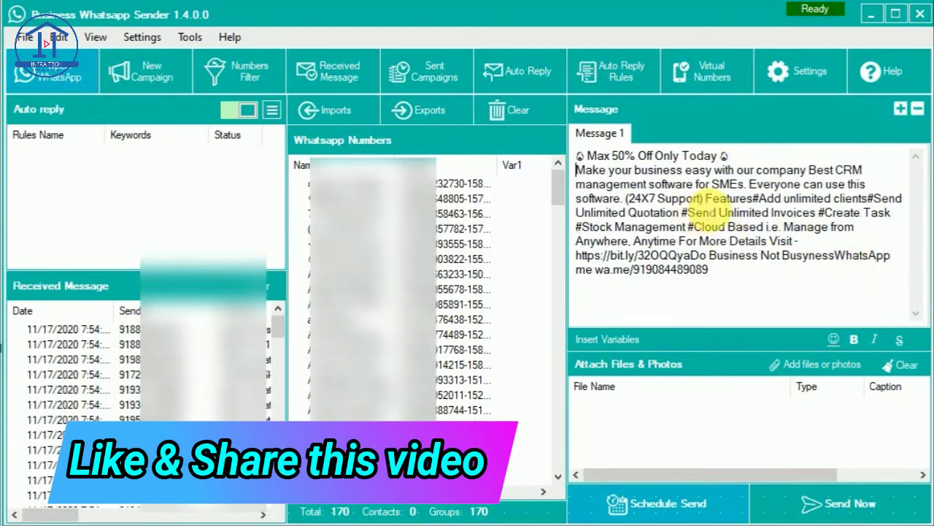
click(706, 197)
key(Return)
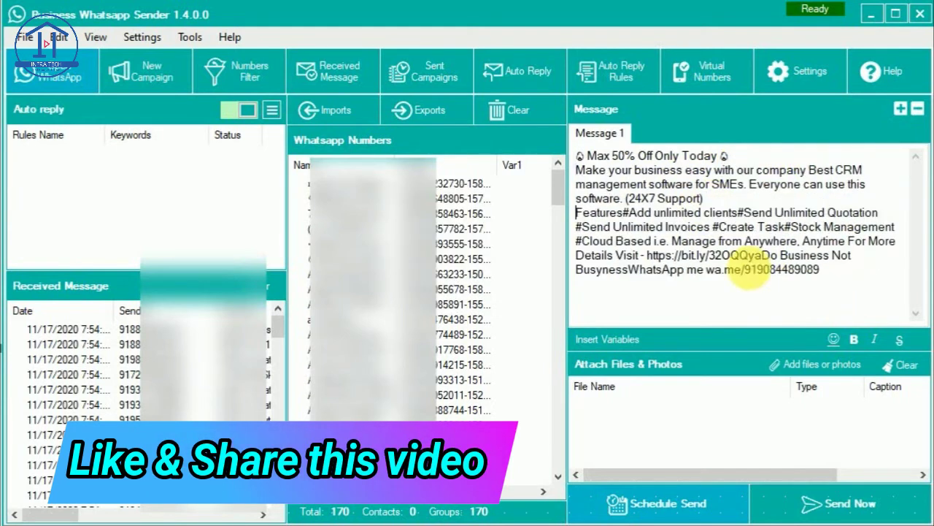
click(624, 212)
key(Return)
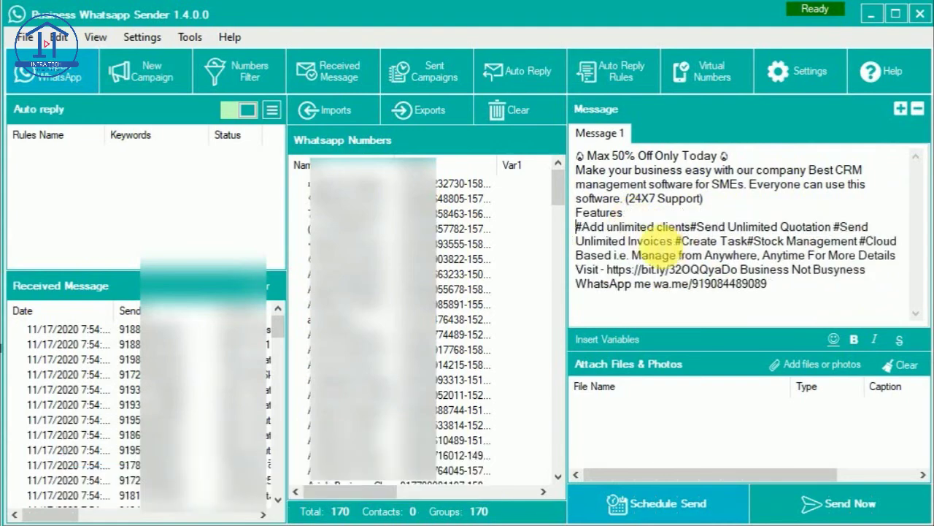
Put #Send Unlimited Quotation, #Send Unlimited Invoices, #Create Task, #Stock Management and #Cloud Based on separate lines
click(690, 227)
key(Return)
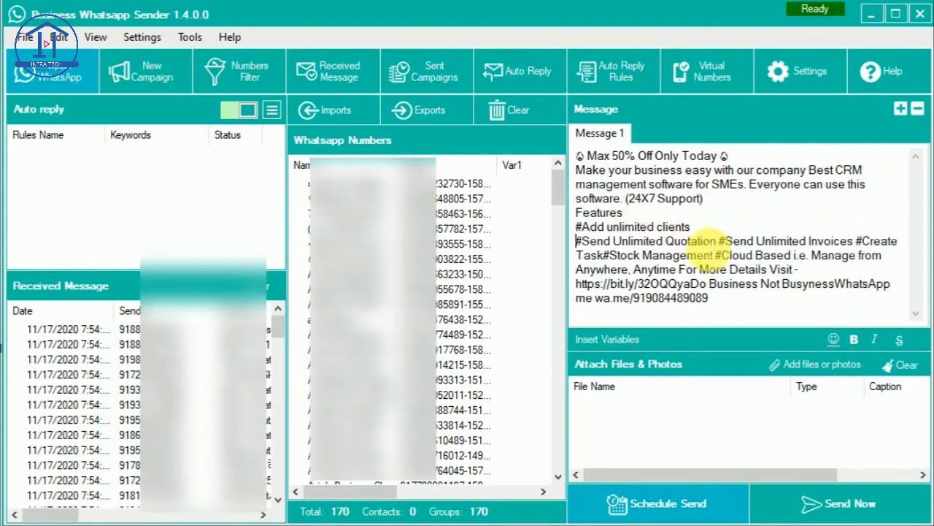
click(718, 241)
key(Return)
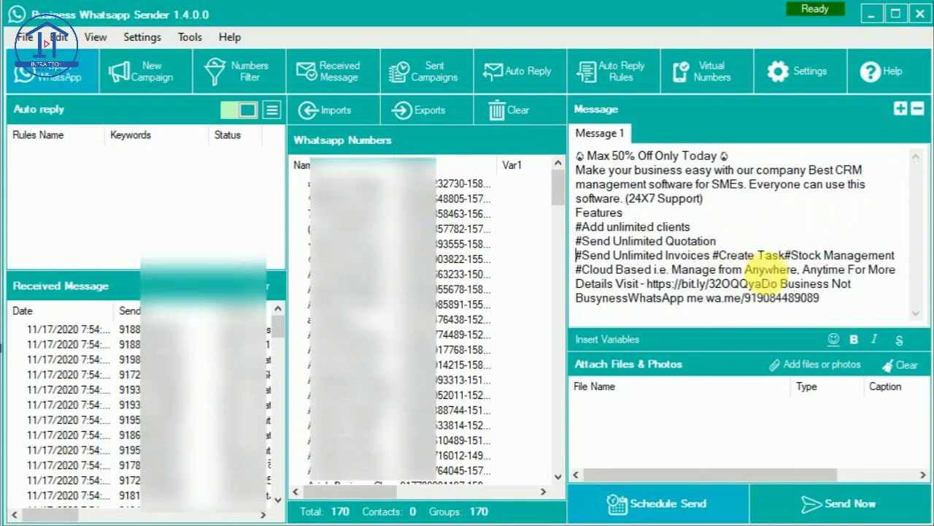
click(712, 255)
key(Return)
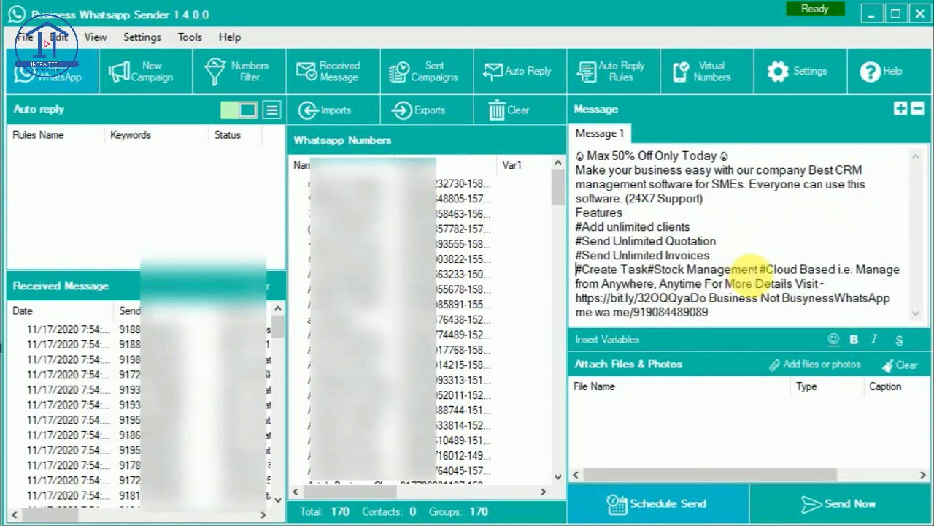
click(647, 269)
key(Return)
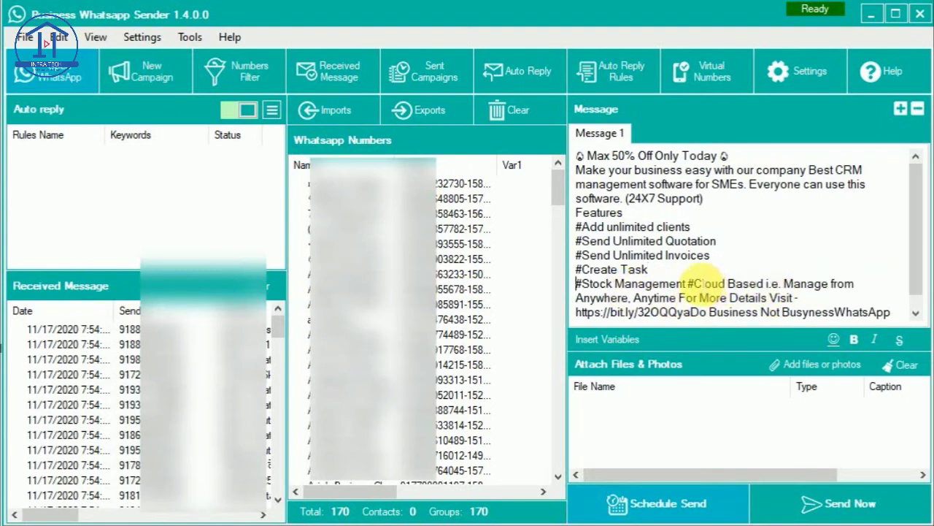
key(Return)
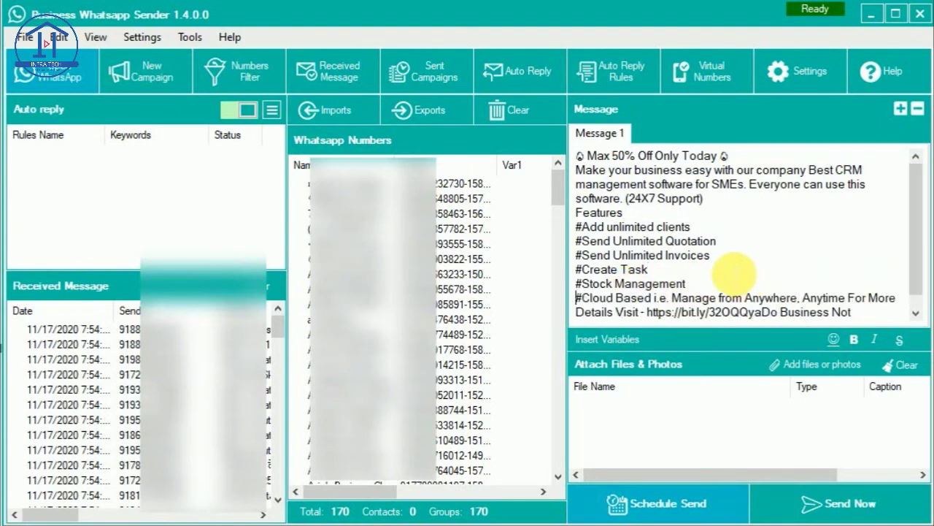
scroll(734, 269, down, 1)
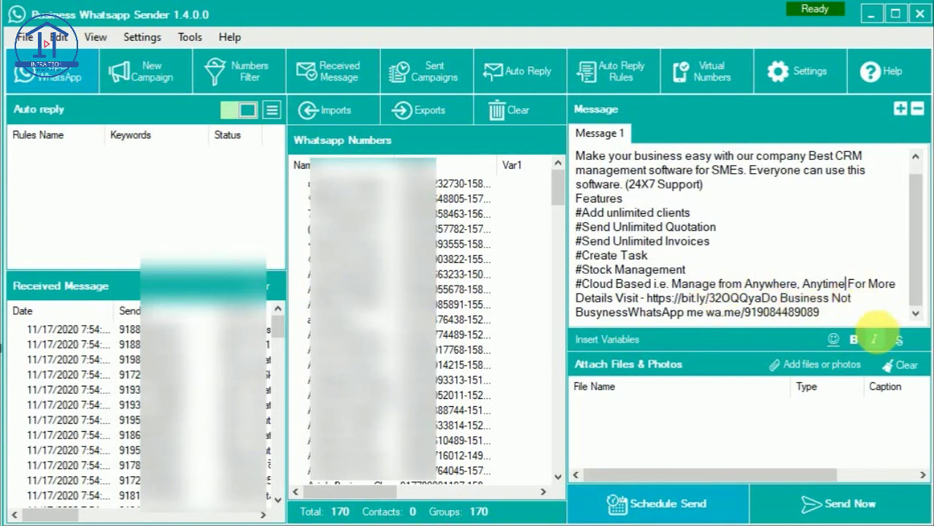
Put 'For More Details Visit' and the link on their own lines, then attach CRM Banner.png
click(848, 284)
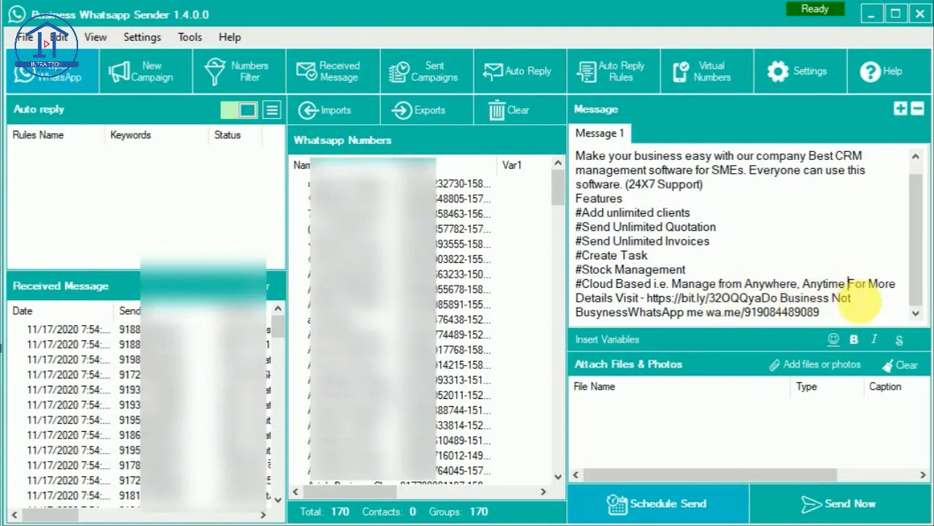
key(Return)
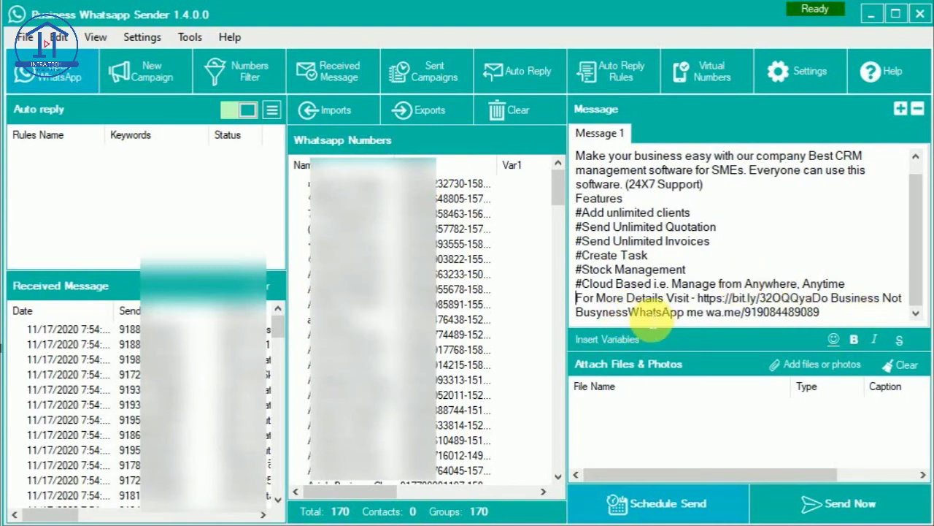
click(807, 297)
key(Return)
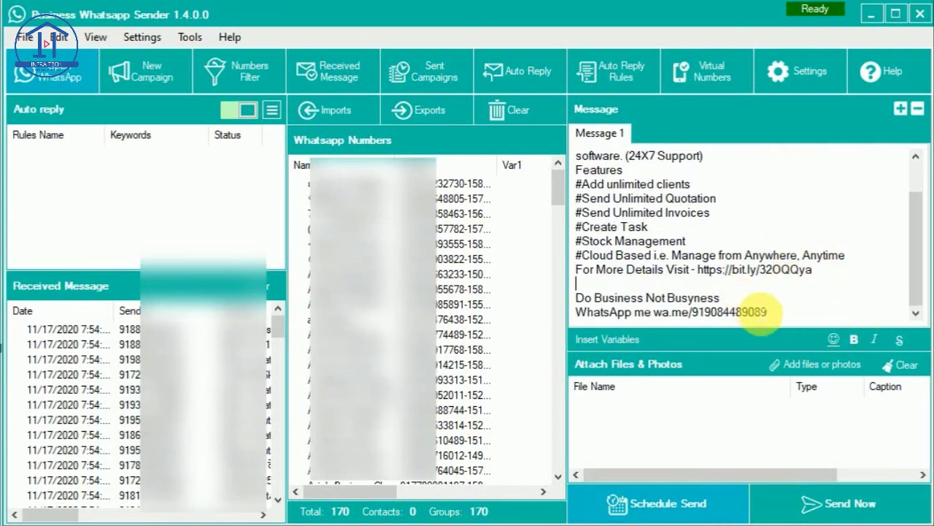
click(815, 363)
double_click(405, 146)
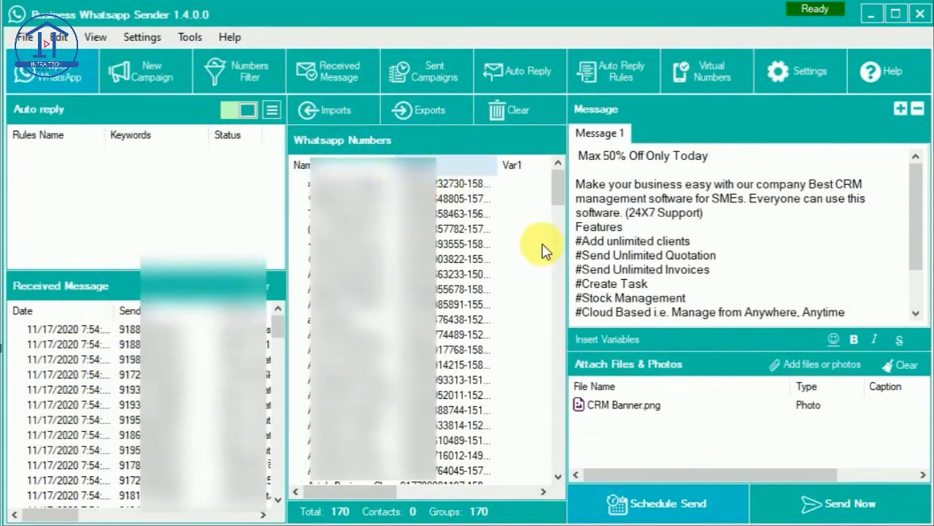
Send the promo now to the 144 groups using Blind Mode
click(816, 505)
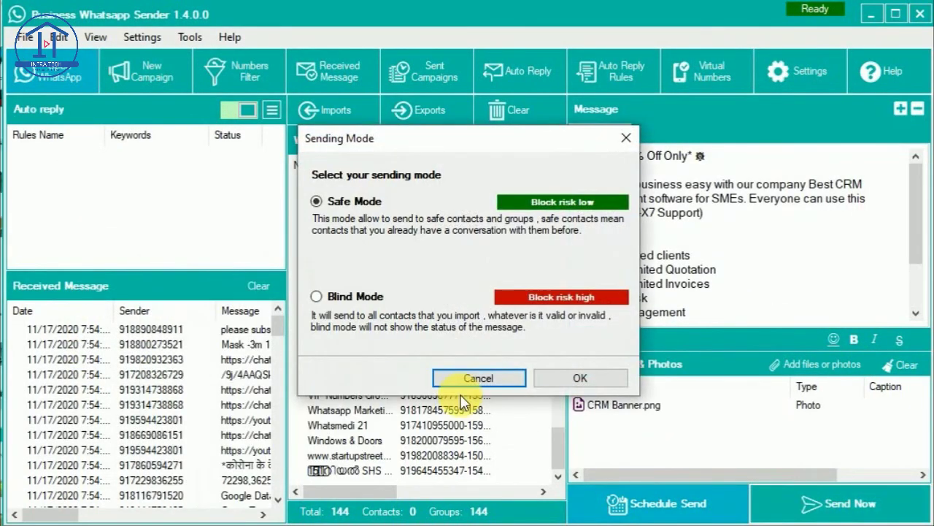
click(365, 300)
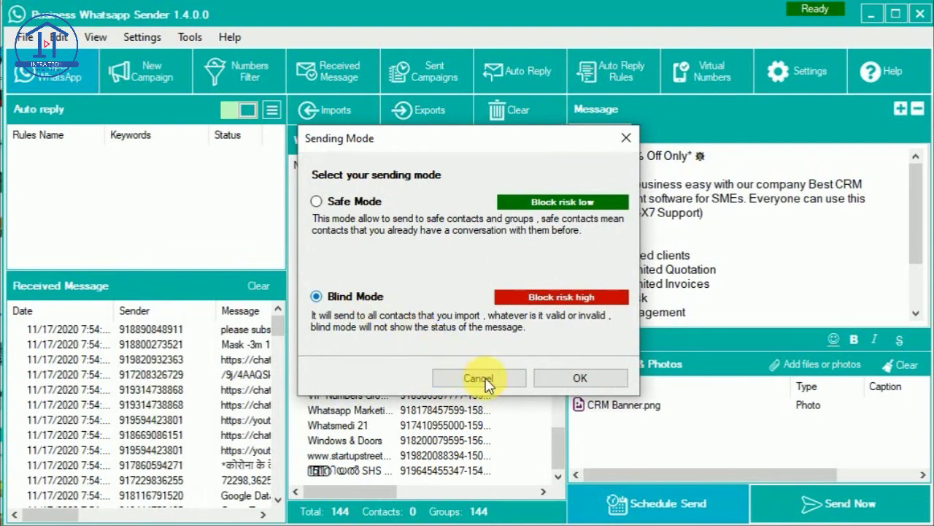
click(581, 377)
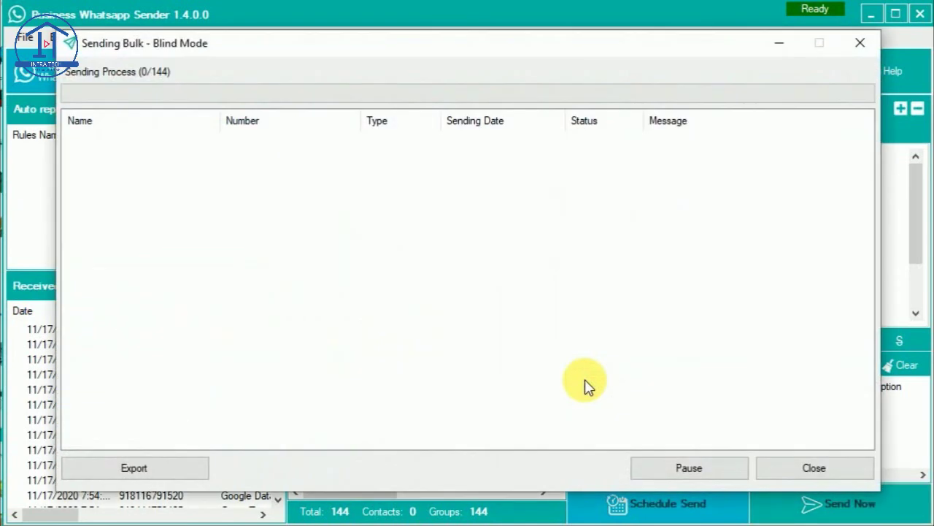